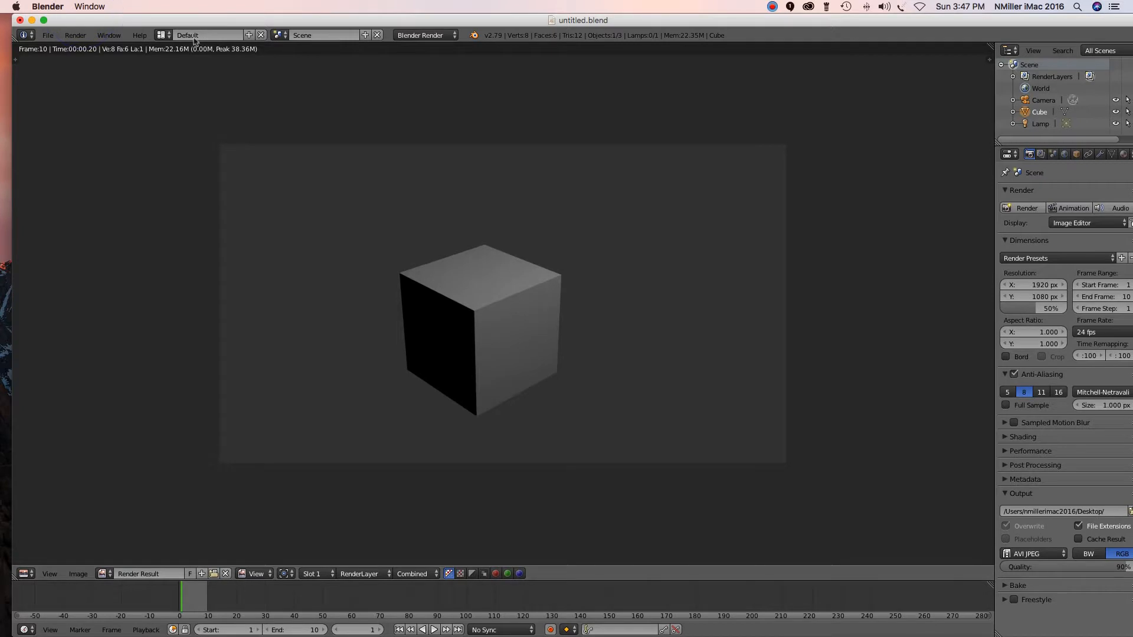
Step: Change the main editor from the render result to the 3D View and switch the screen layout to Animation
left_click(21, 577)
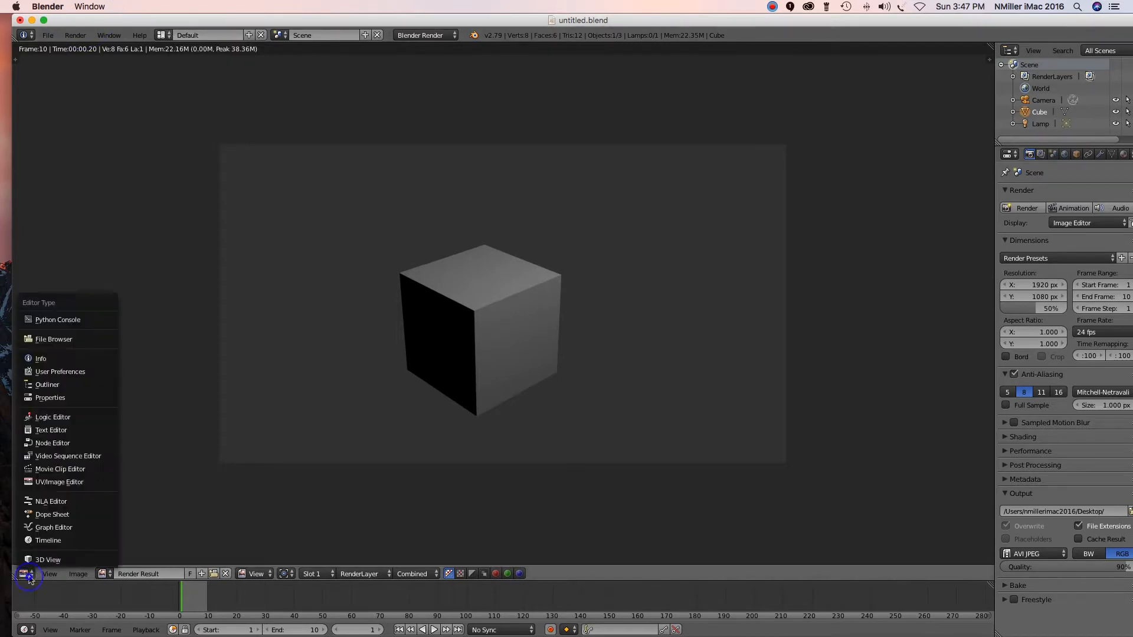
left_click(37, 558)
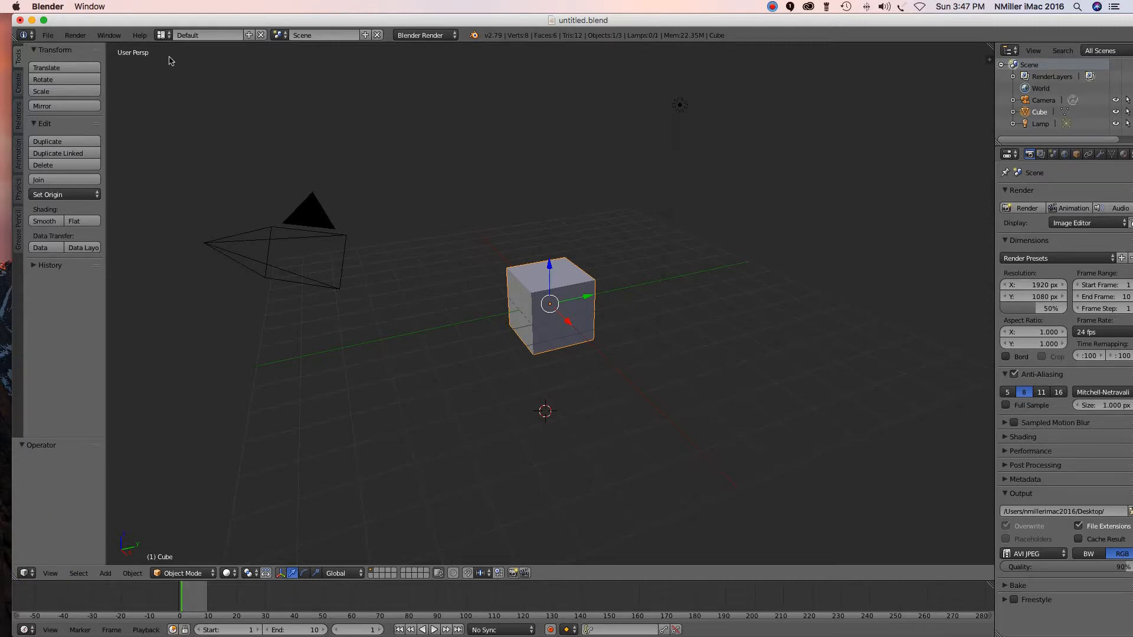
left_click(162, 35)
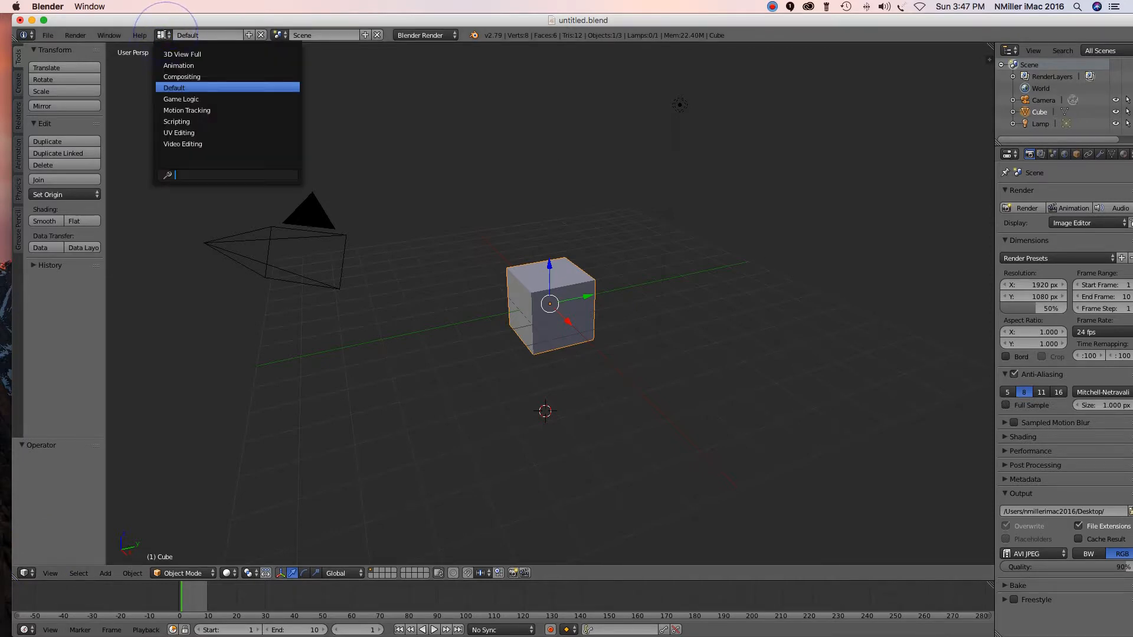
left_click(204, 66)
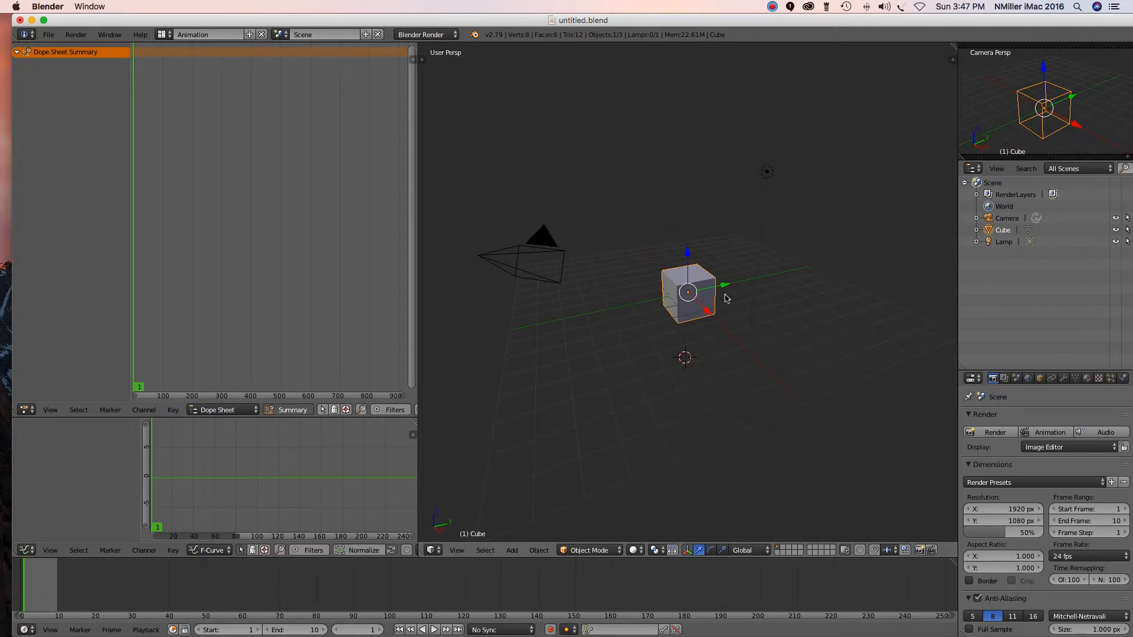
Step: Insert a Location keyframe for the cube at frame 1
key("i")
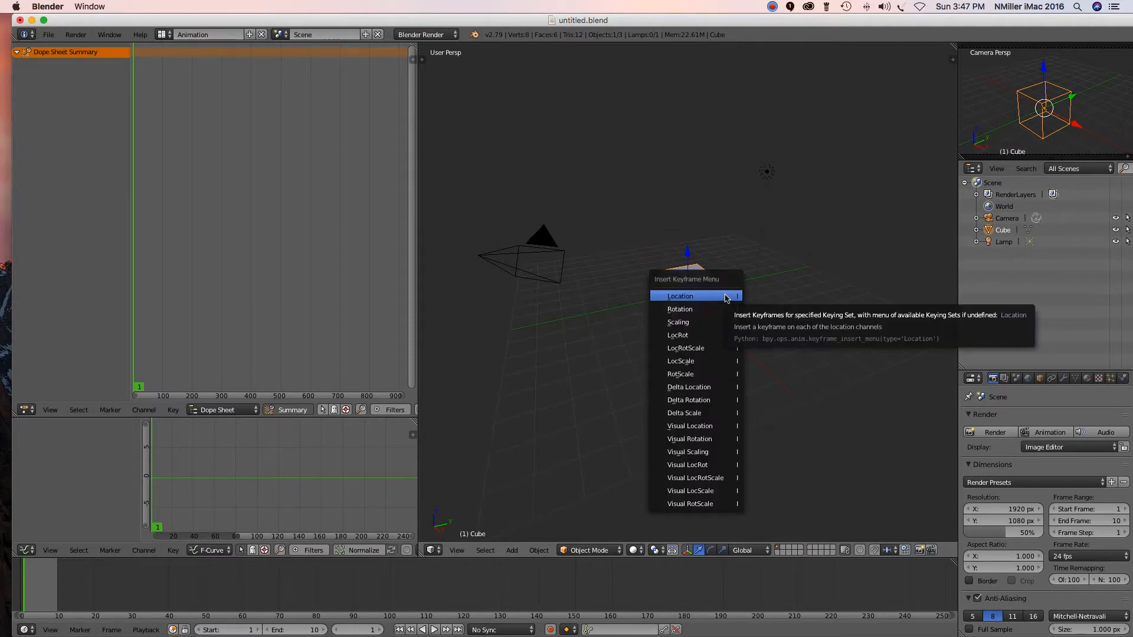
left_click(726, 298)
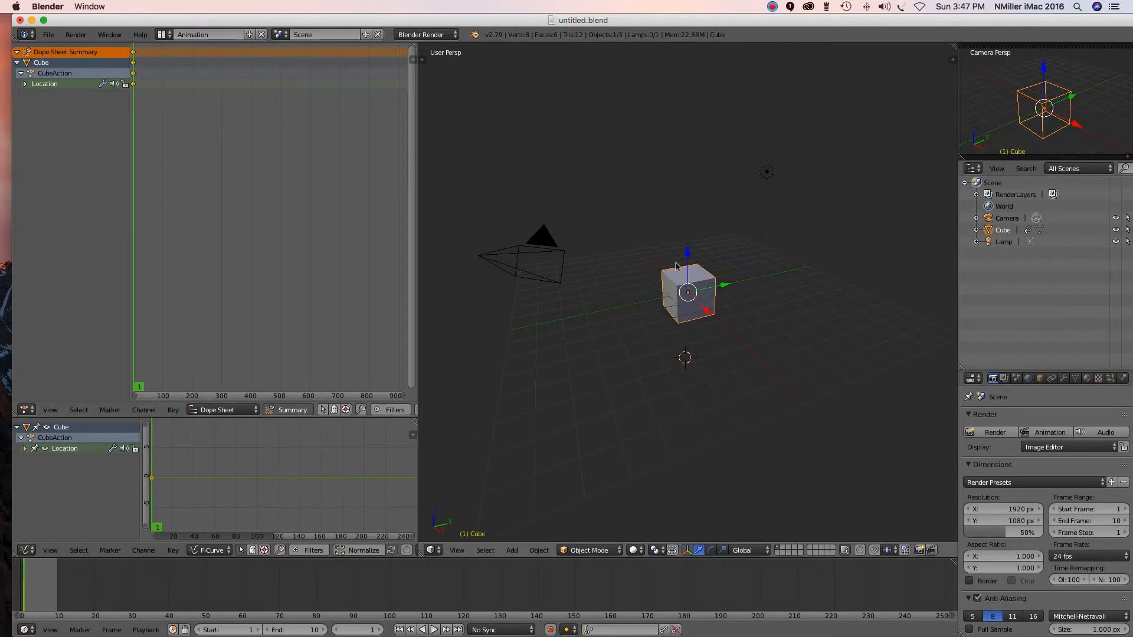
key("g")
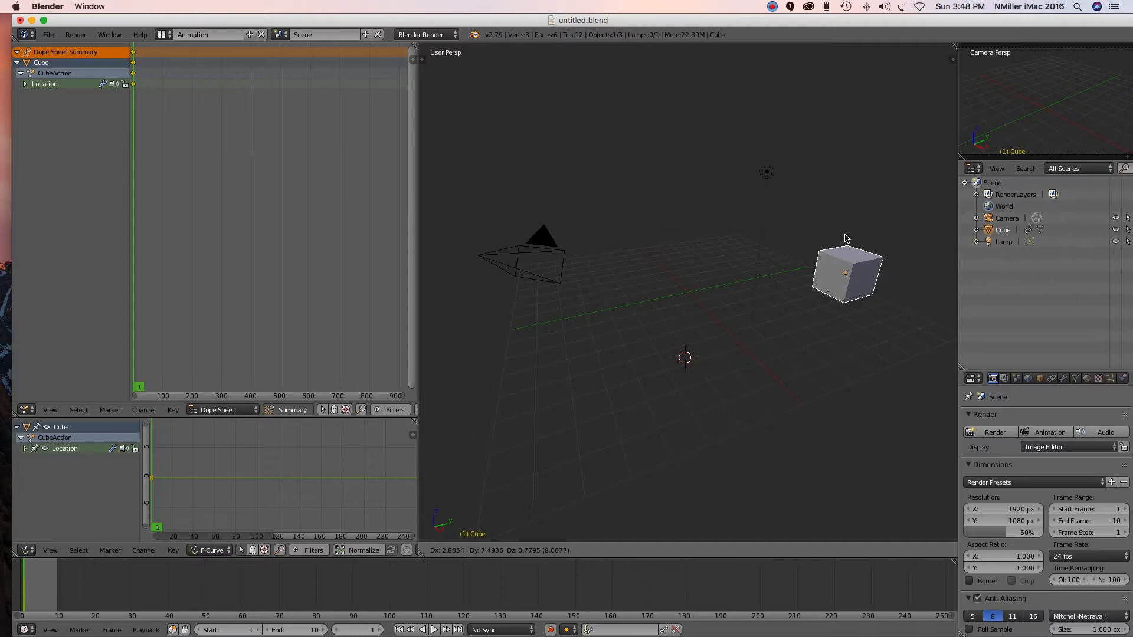
left_click(845, 237)
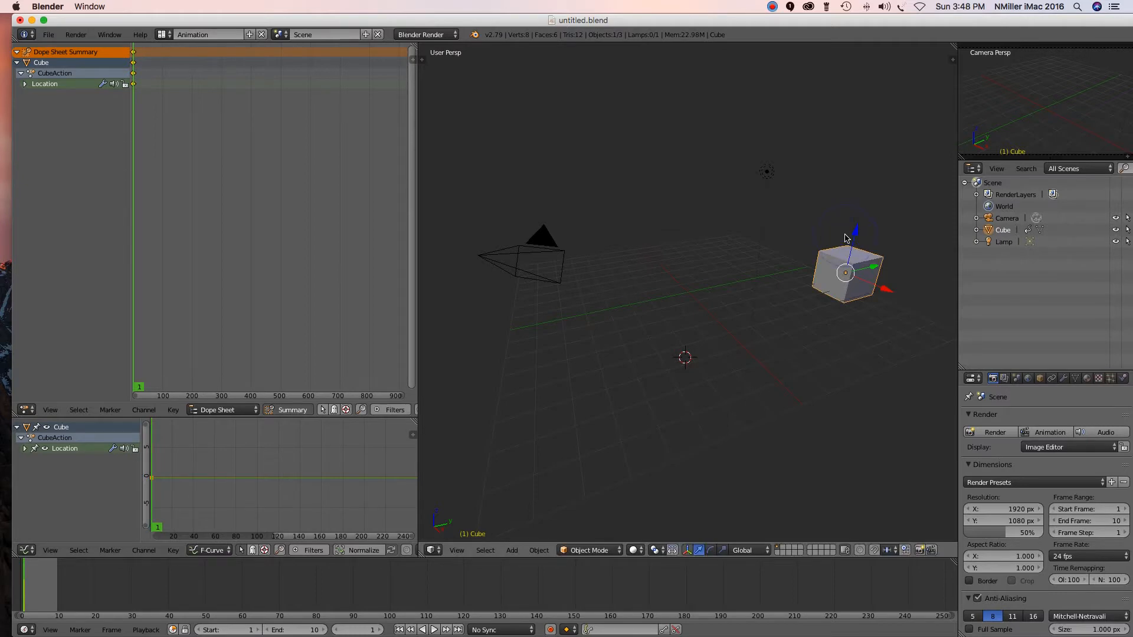
key("ctrl+z")
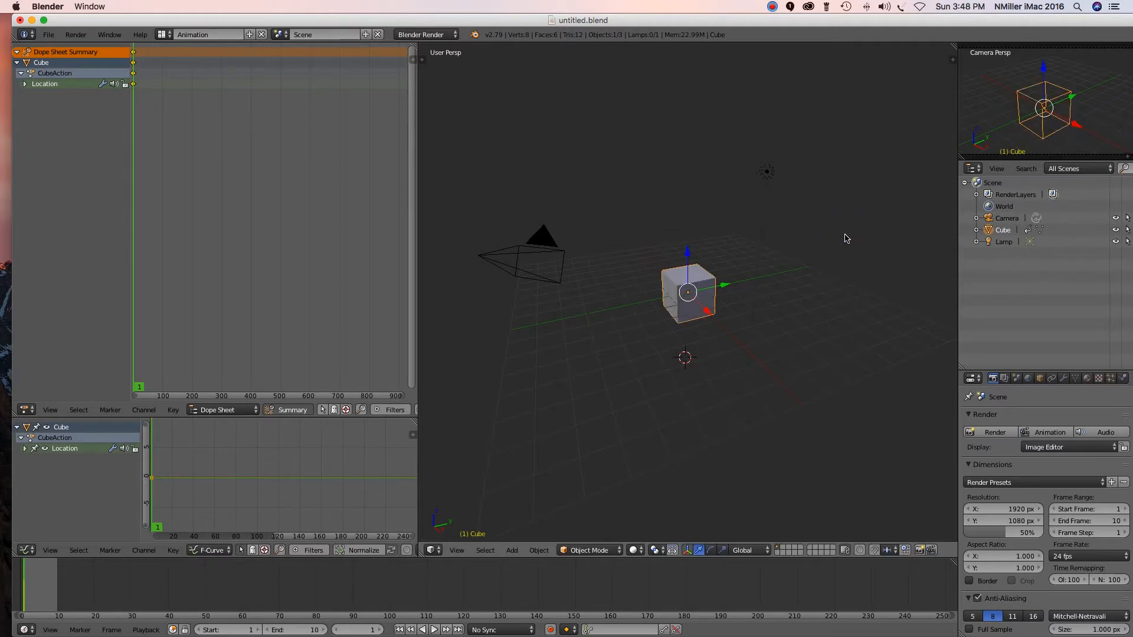
Step: Go to frame 25 and set the render range's end frame to 25
left_click(113, 594)
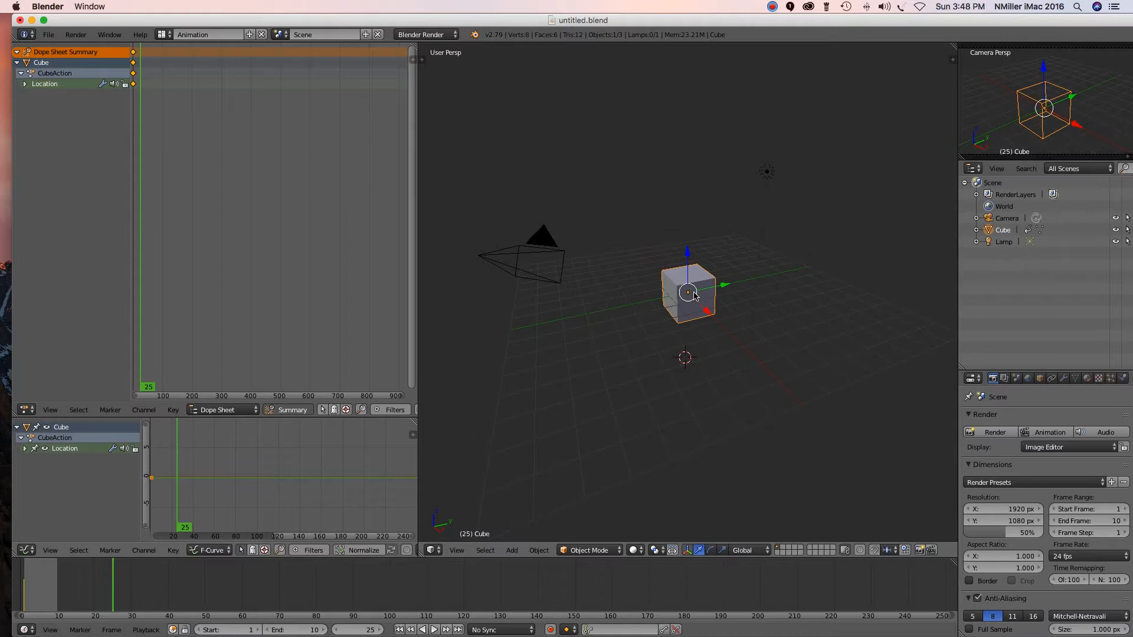
left_click(1117, 521)
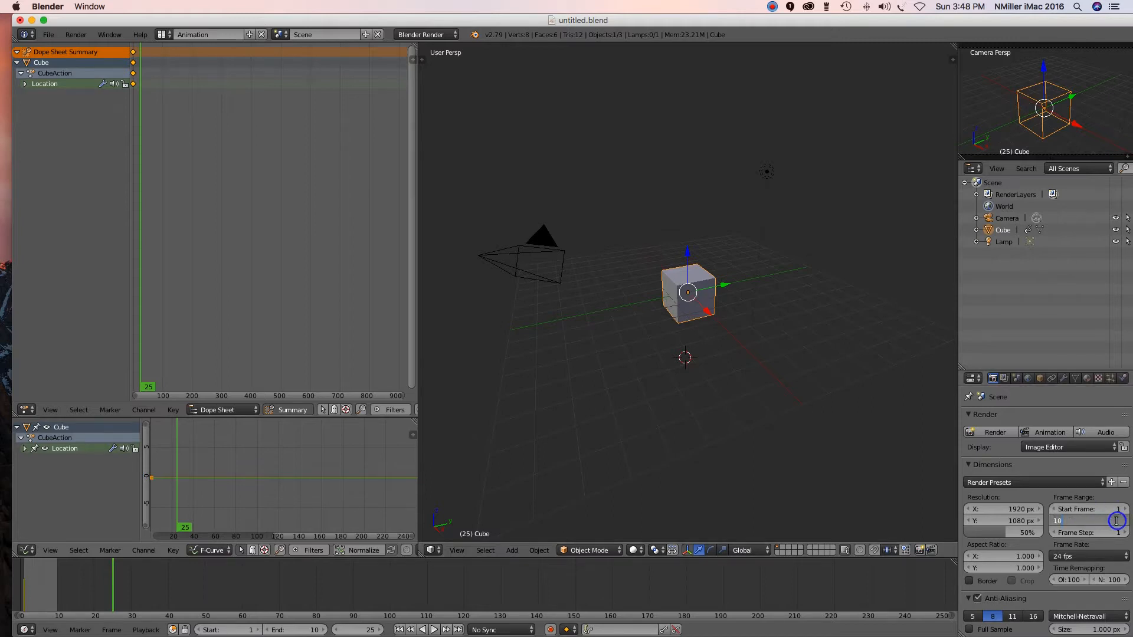
type("25")
key("Return")
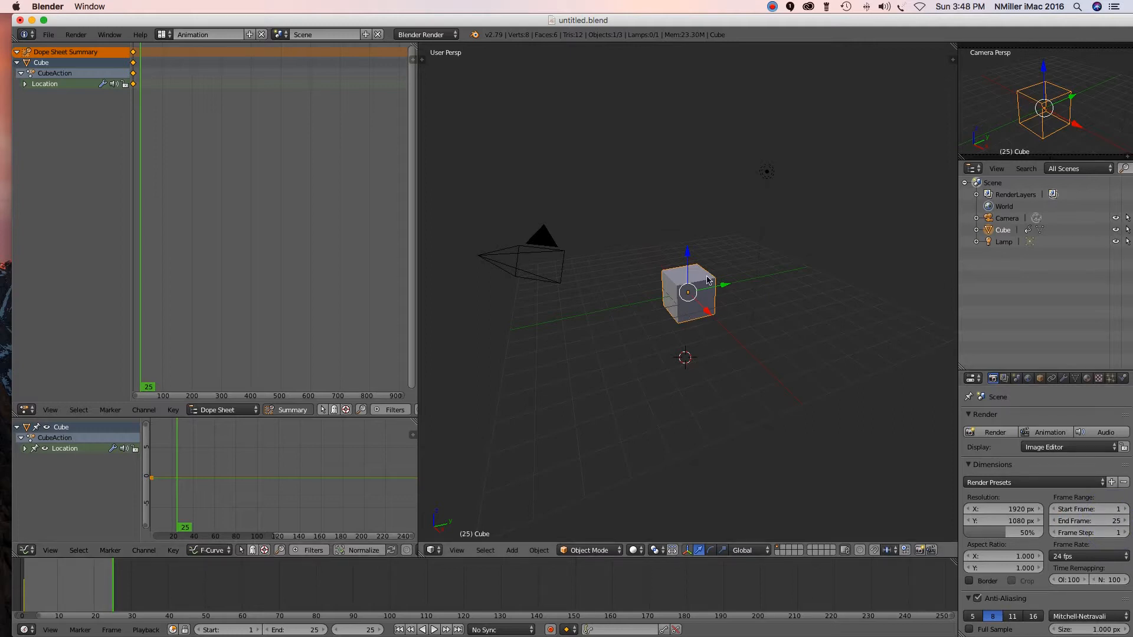
Step: Move the cube away from the camera toward the far side of the grid and insert a Location keyframe at frame 25
key("g")
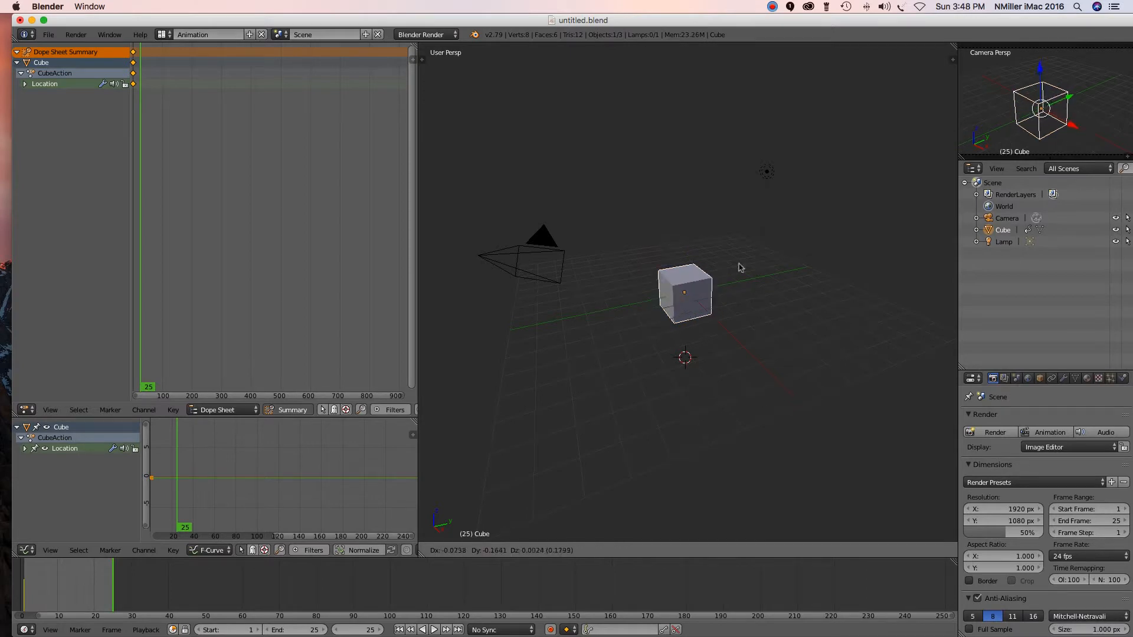
left_click(852, 258)
key("i")
left_click(851, 258)
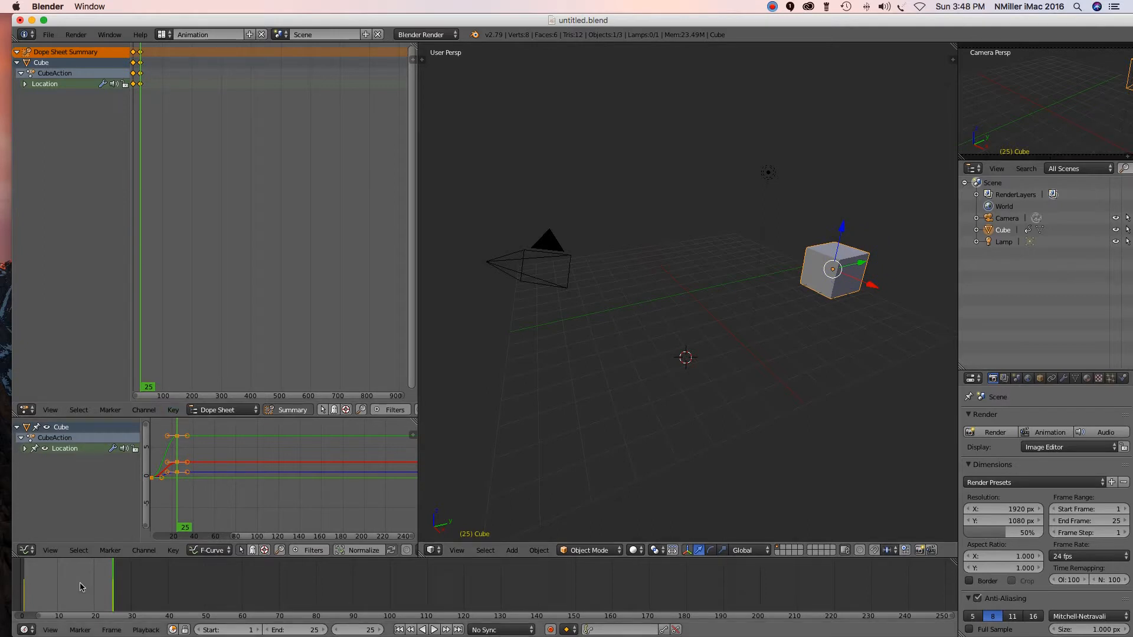
Step: Play the cube's animation from frame 1 to check its movement, and stop the playback
left_click(25, 582)
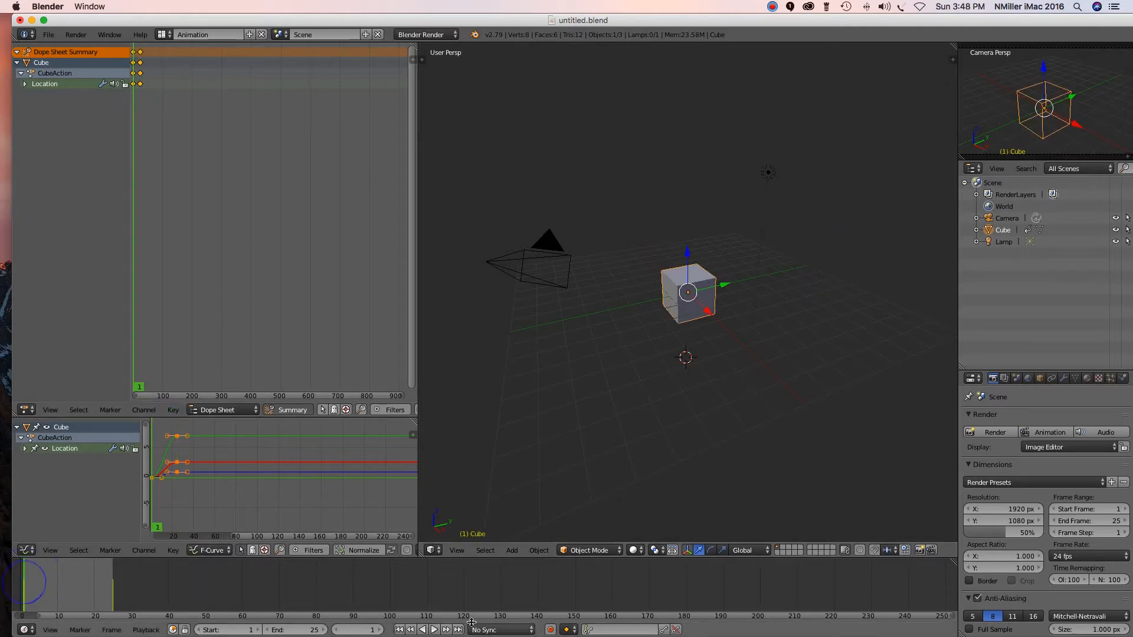
left_click(434, 629)
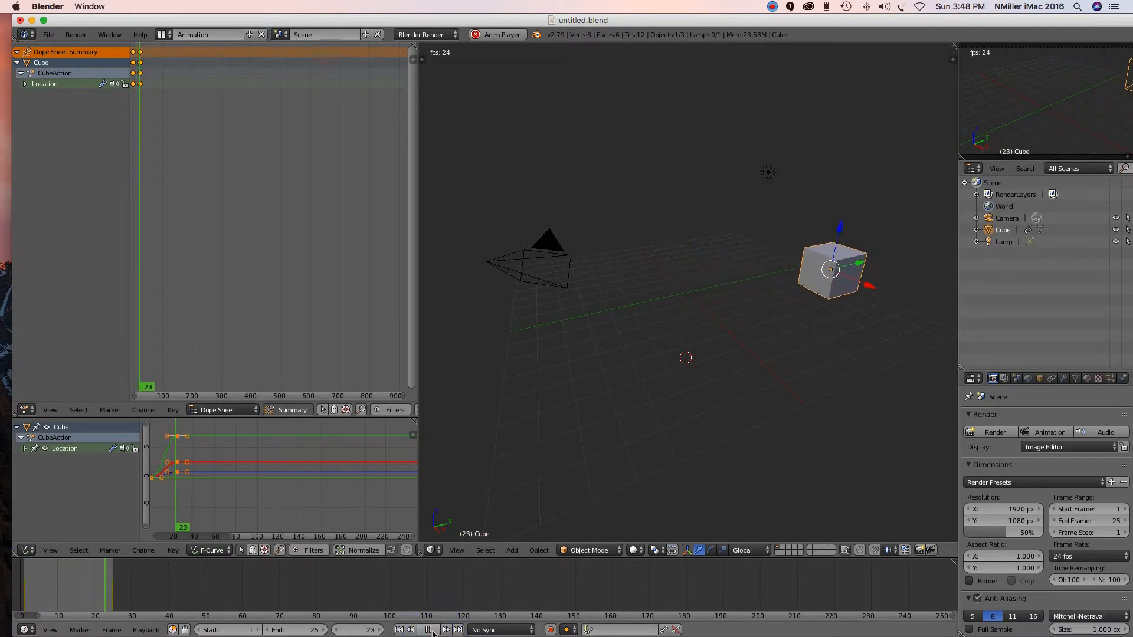
left_click(431, 630)
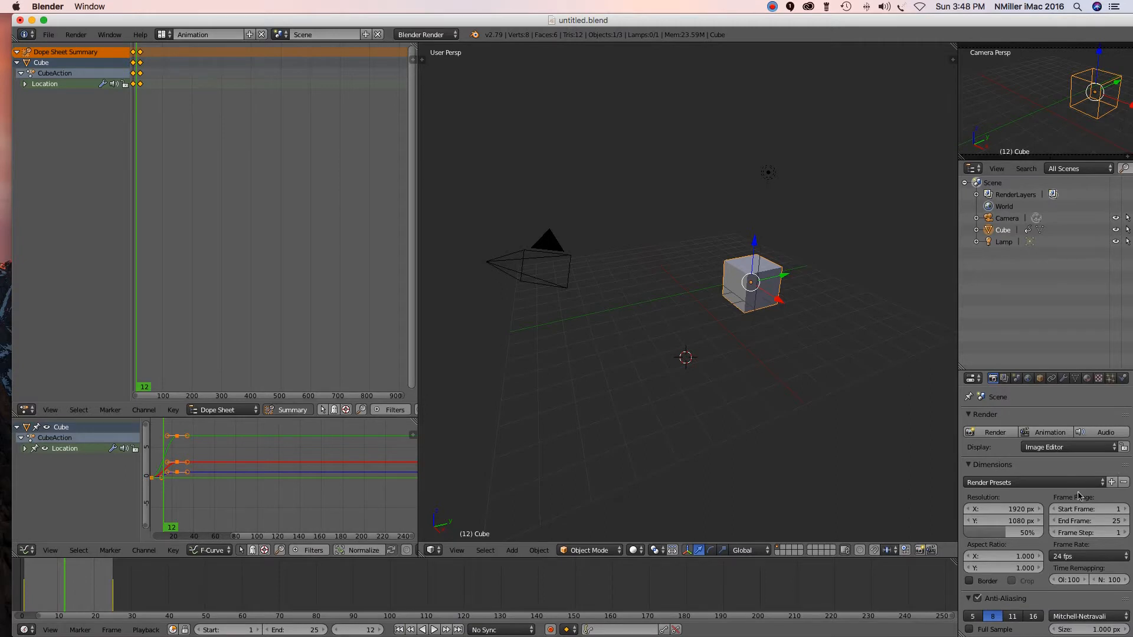
Step: Set the render output folder to the Desktop
scroll(1061, 509, "down", 1)
scroll(1111, 524, "down", 1)
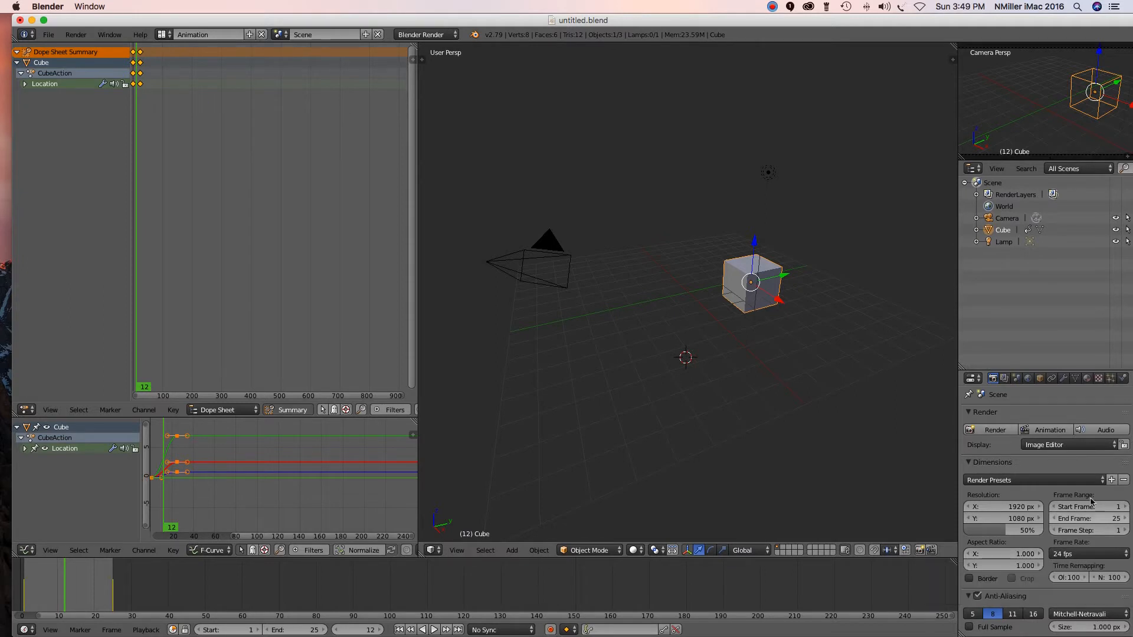
scroll(1080, 520, "down", 5)
scroll(1080, 521, "down", 6)
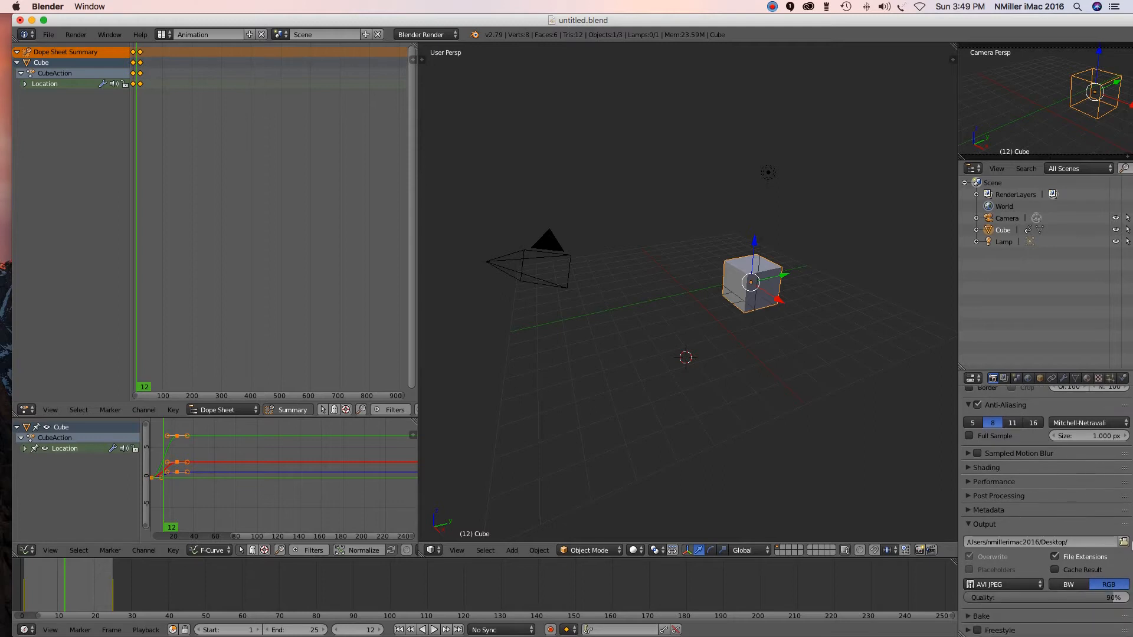
left_click(1123, 543)
left_click(64, 157)
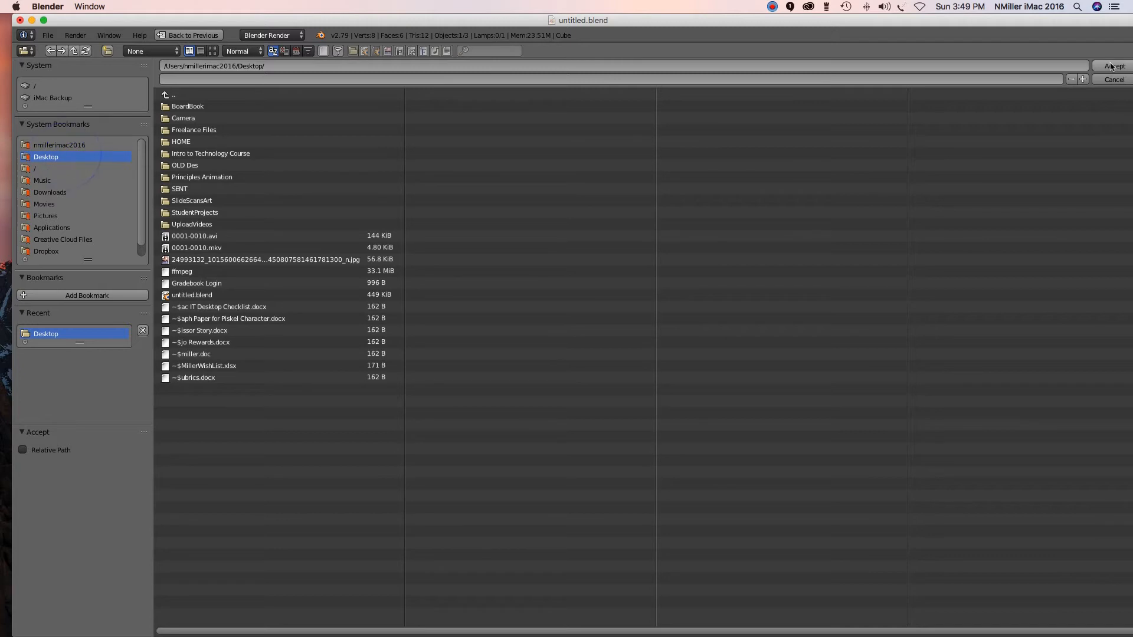
left_click(1114, 65)
Step: Choose the AVI JPEG movie format for the render output
scroll(1056, 424, "down", 5)
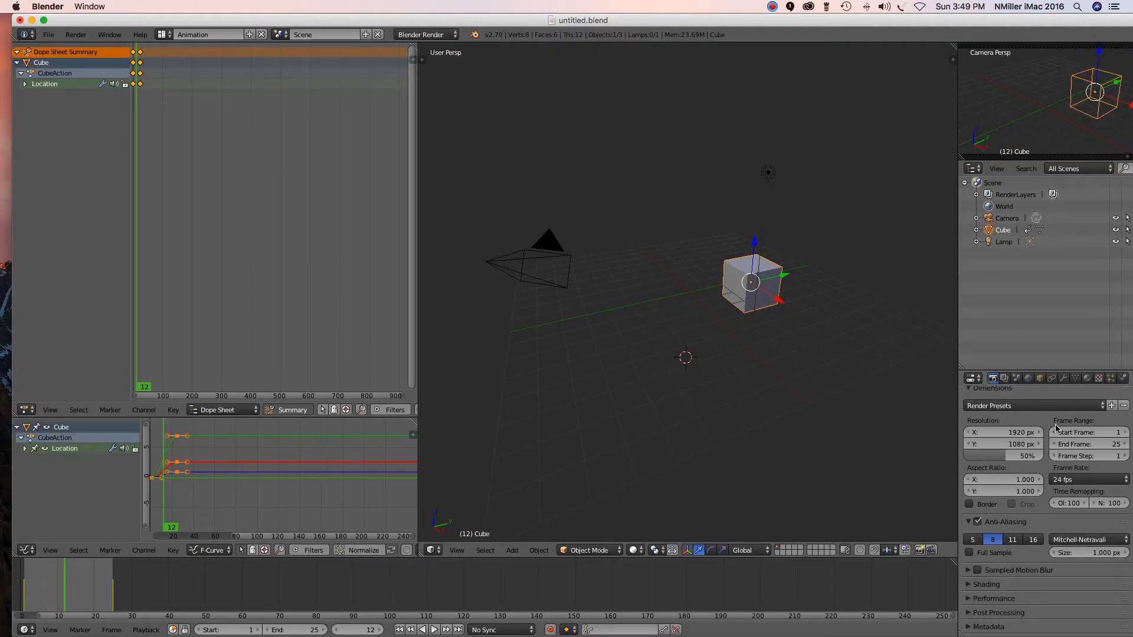
scroll(1057, 427, "down", 4)
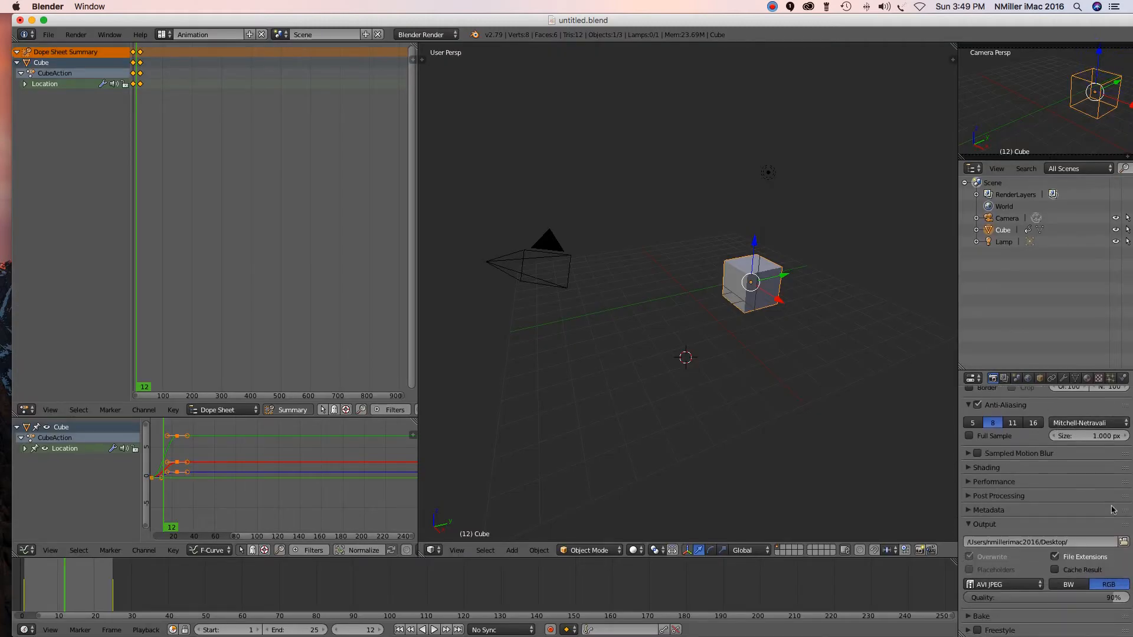
left_click(1029, 584)
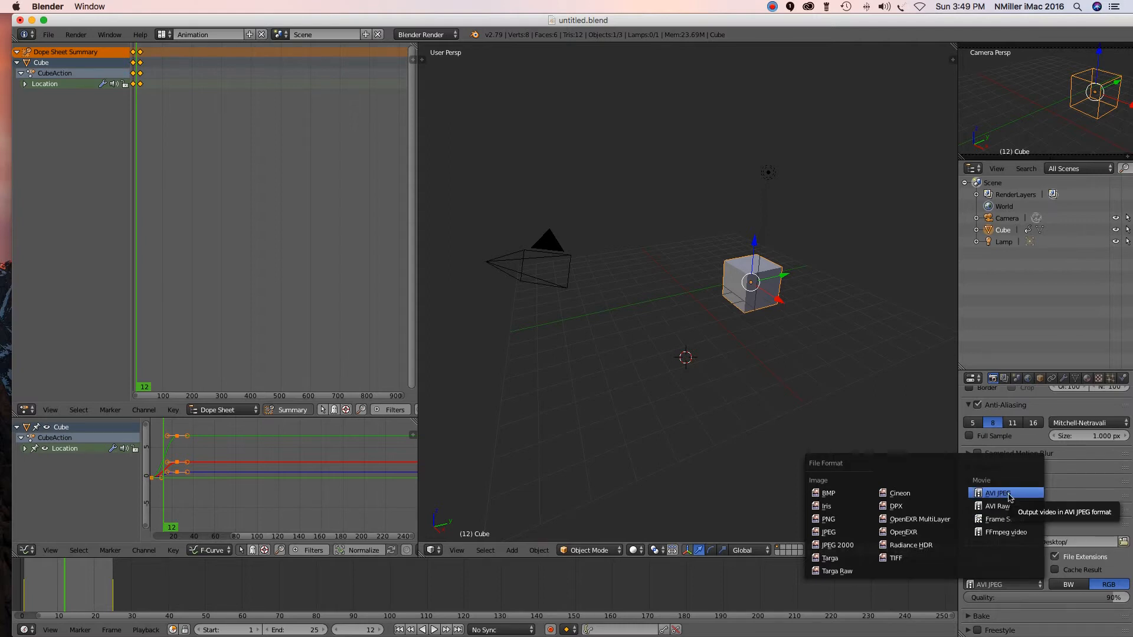
left_click(1036, 492)
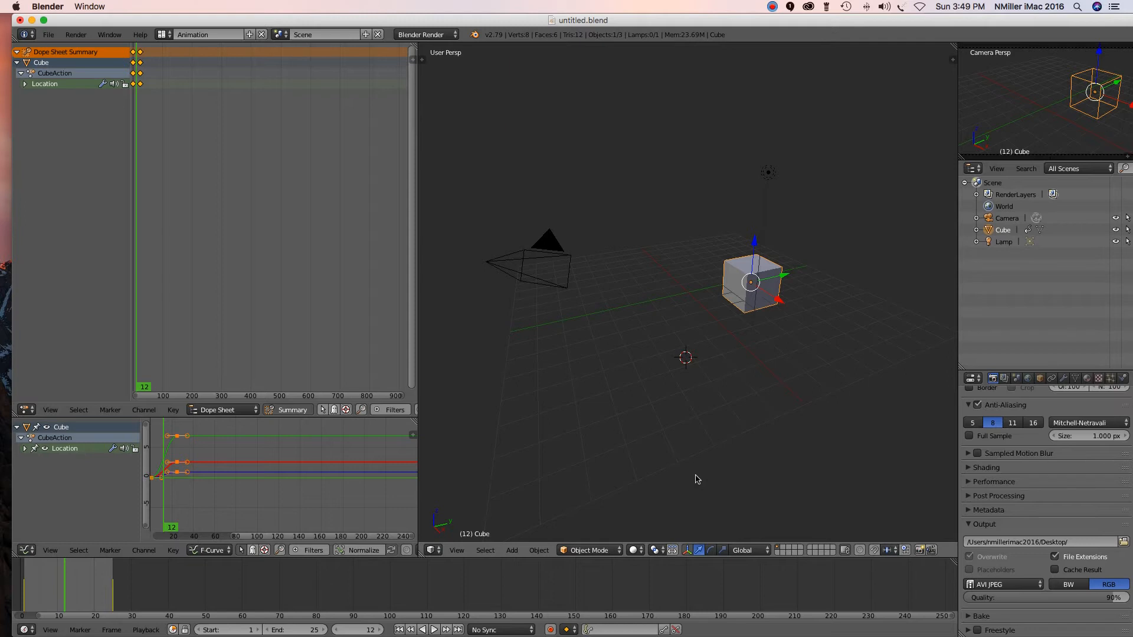
Step: Set the output colour mode to BW and the output quality to 50%
left_click(1078, 590)
left_click(1117, 586)
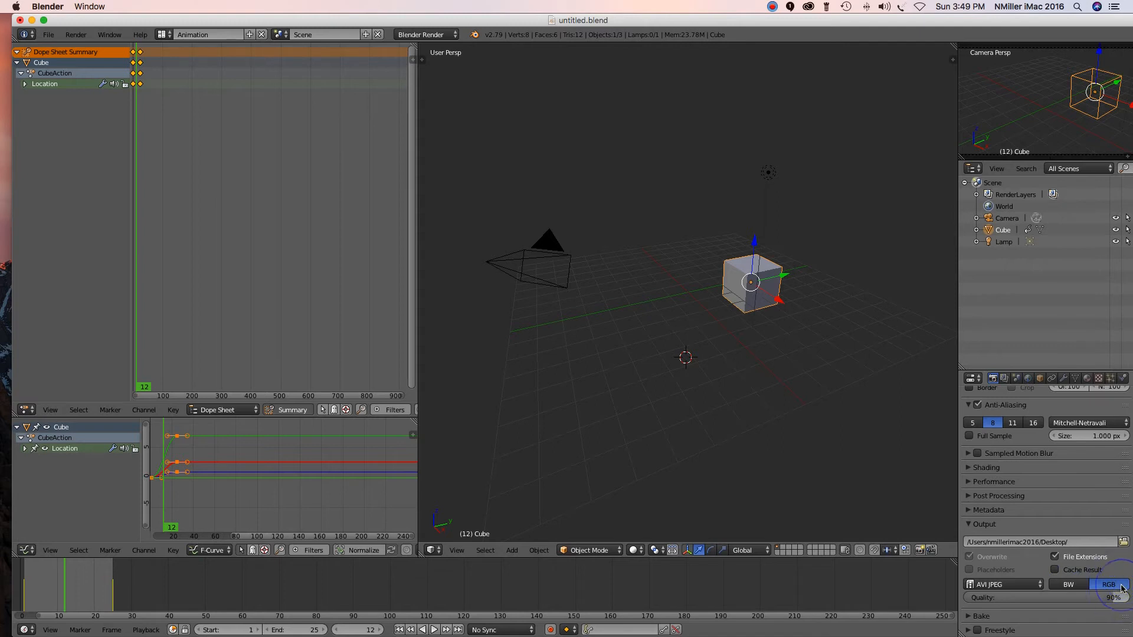
left_click(1077, 587)
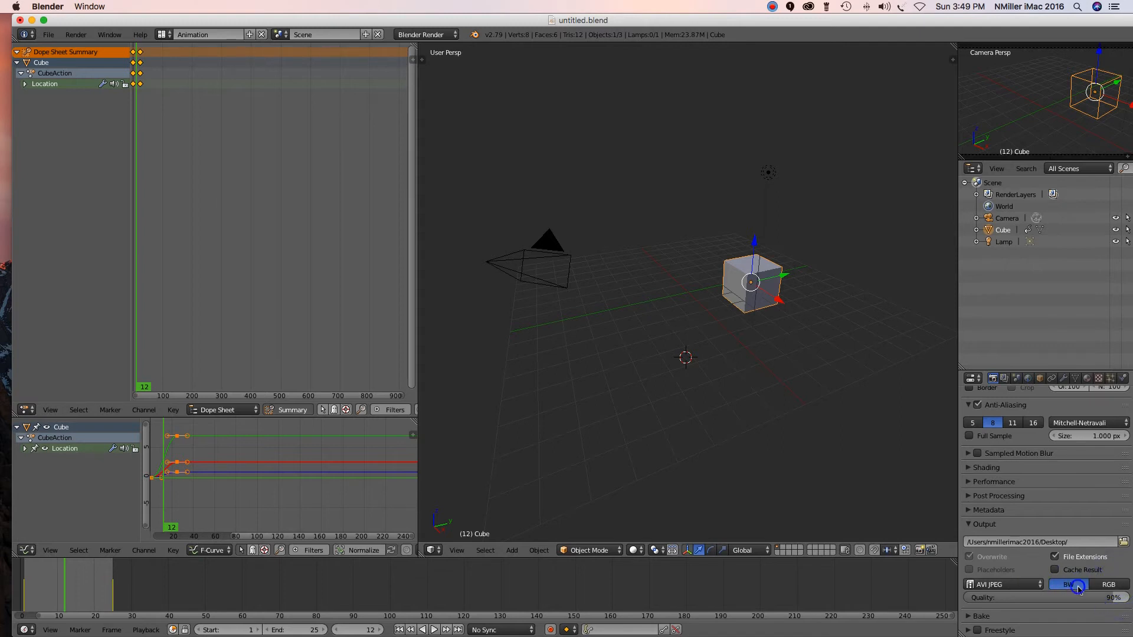
left_click(1006, 584)
left_click_drag(1111, 598, 1042, 597)
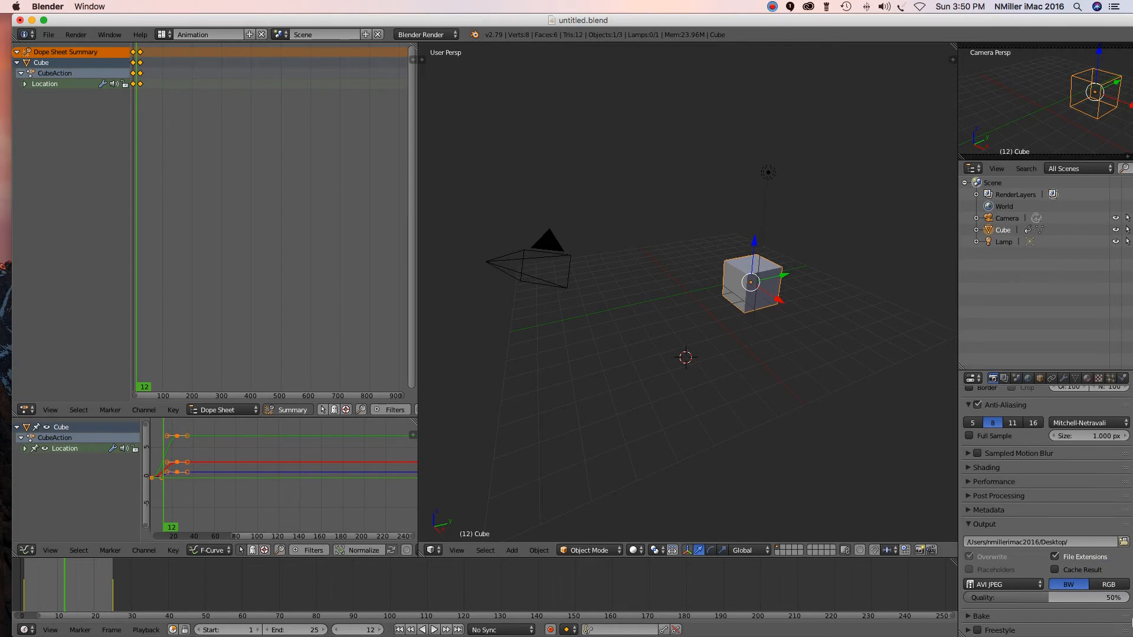
Step: Render the full animation to a video file
scroll(1065, 487, "up", 8)
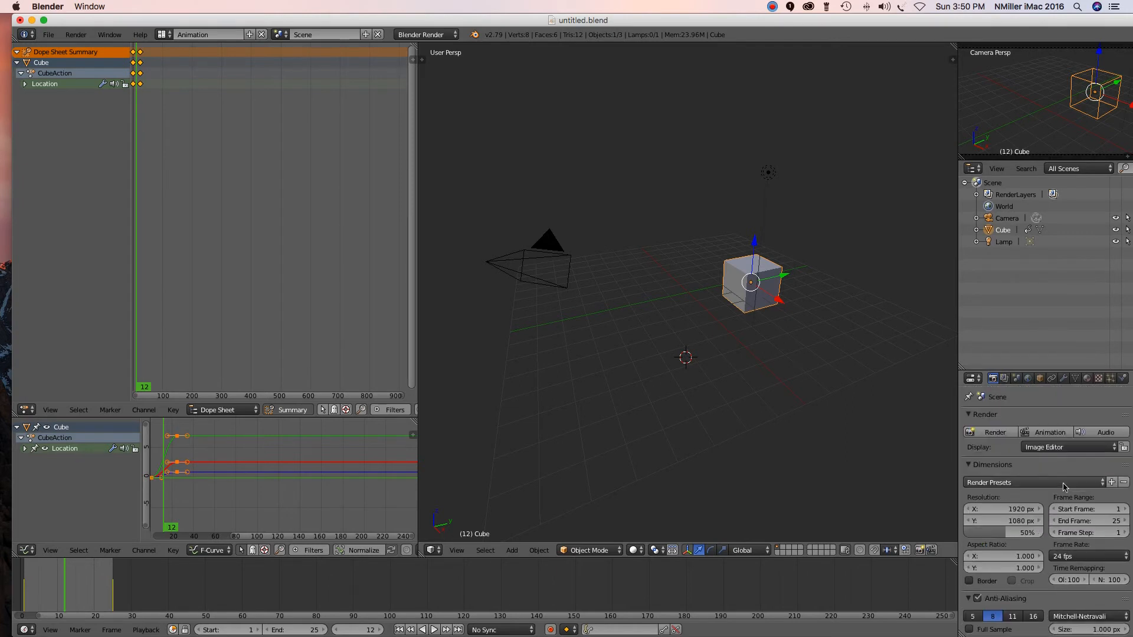
left_click(1053, 435)
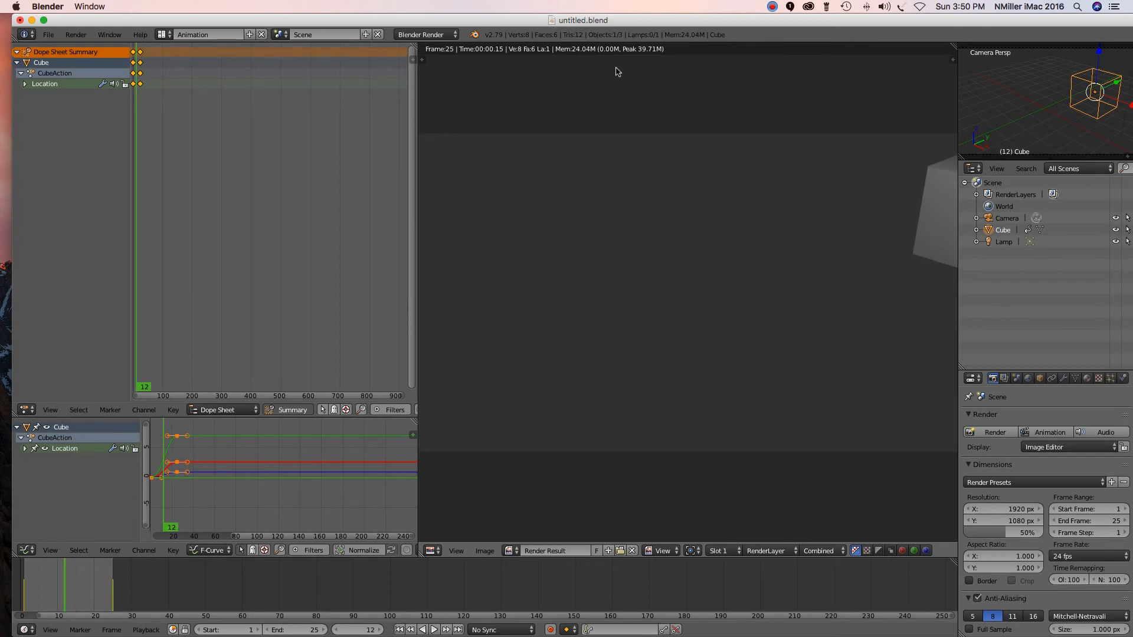
Step: Minimize Blender to reveal the rendered files on the Desktop and switch to the open Premiere Pro project
left_click(32, 21)
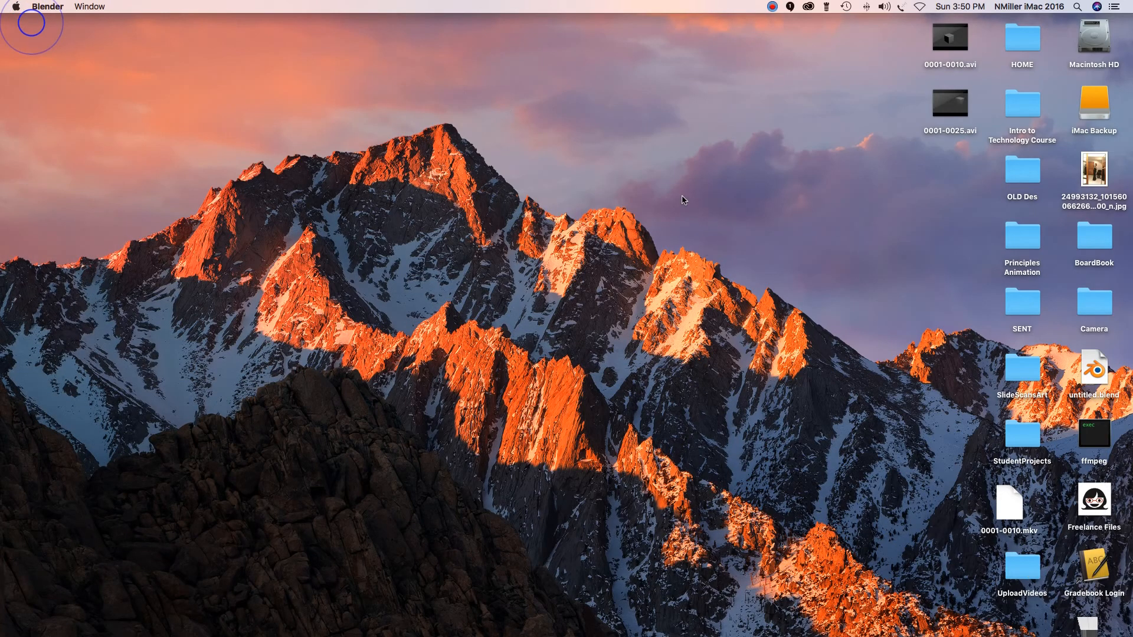
left_click(723, 249)
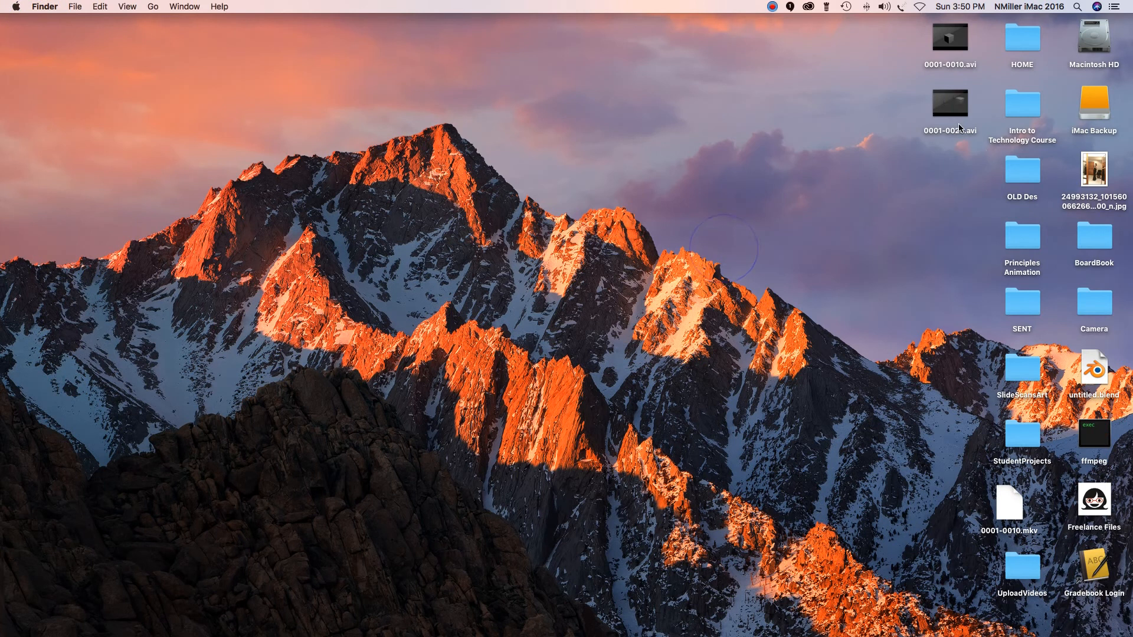
mouse_move(1108, 632)
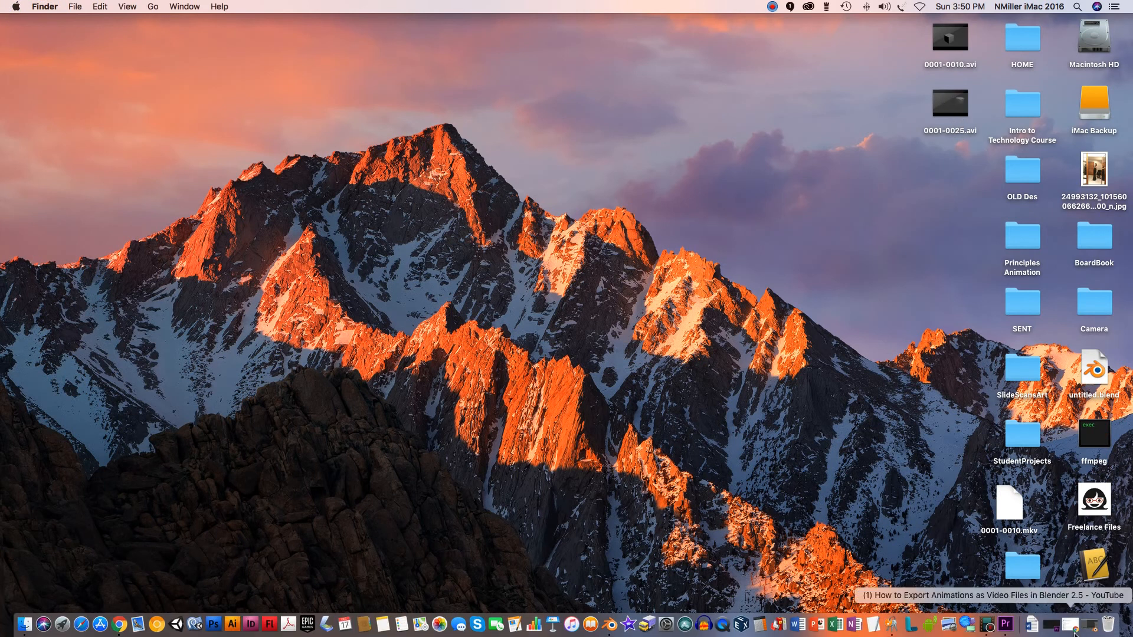
left_click(1049, 624)
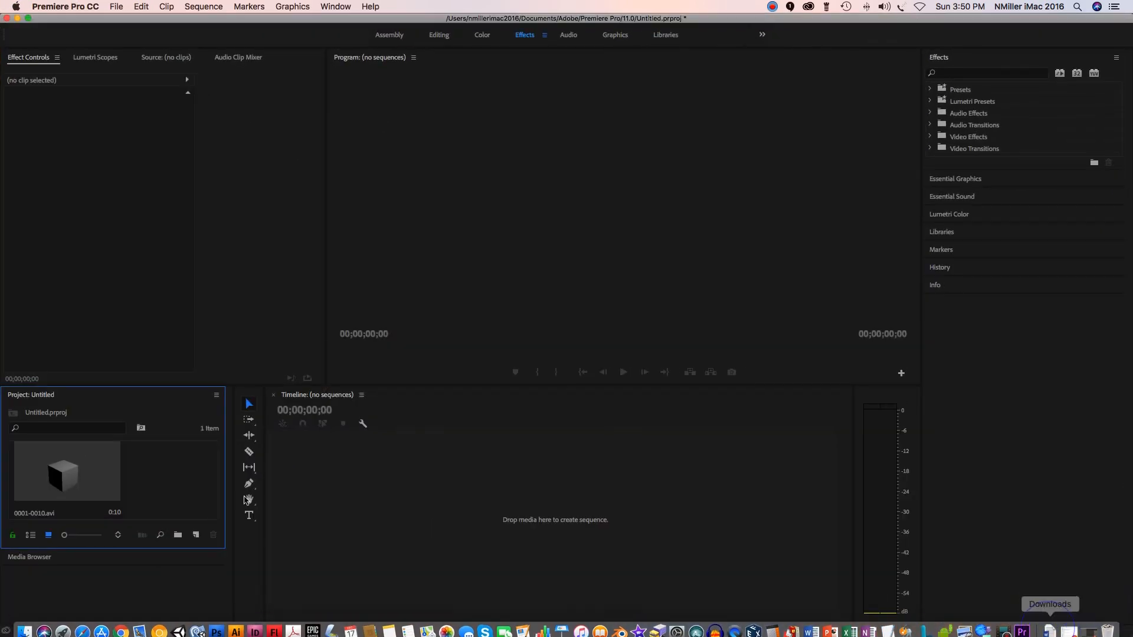
Step: Import the rendered video 0001-0025.avi from the Desktop into the Premiere Pro project
left_click(78, 485)
left_click(159, 488)
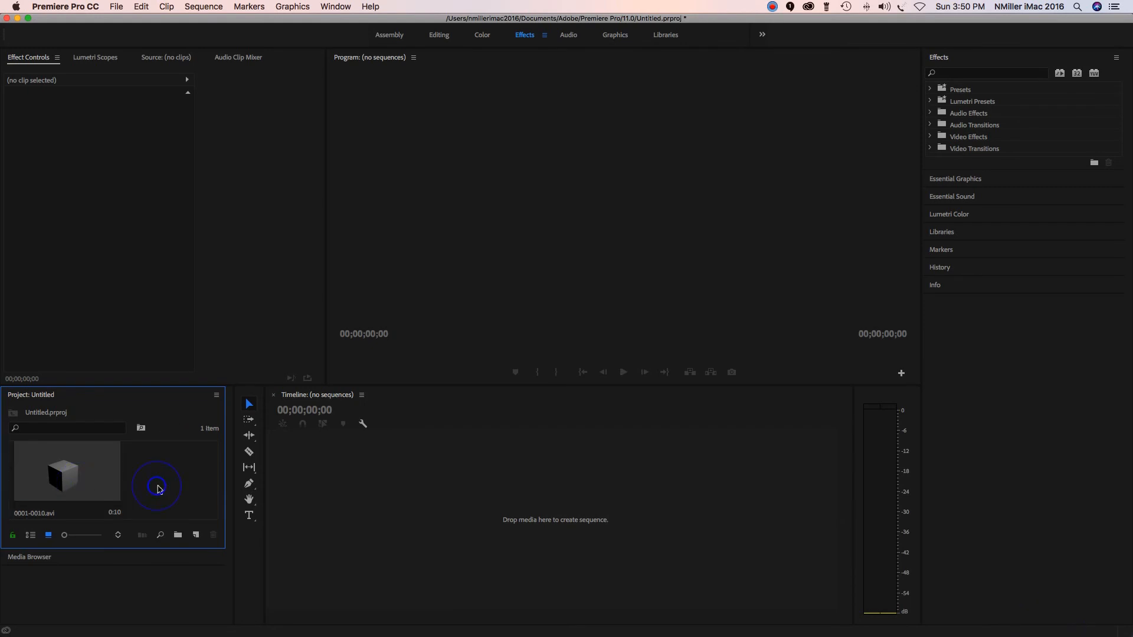
double_click(157, 487)
left_click(508, 156)
left_click(751, 357)
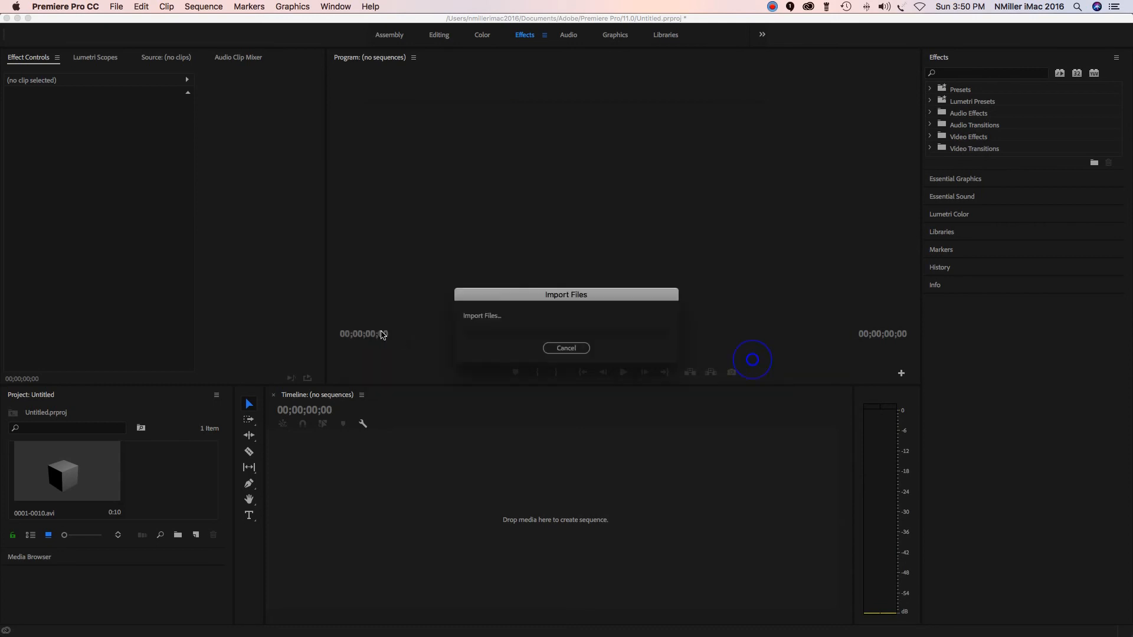